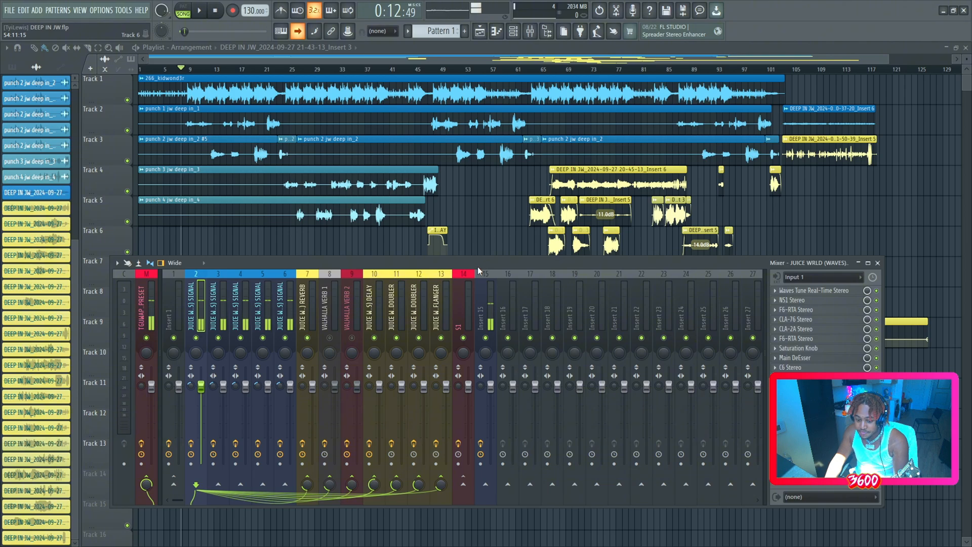
- Examine the effect chains on a vocal signal track and the delay, doubler, deep doubler, flanger and reverb tracks in the mixer
left_click(228, 313)
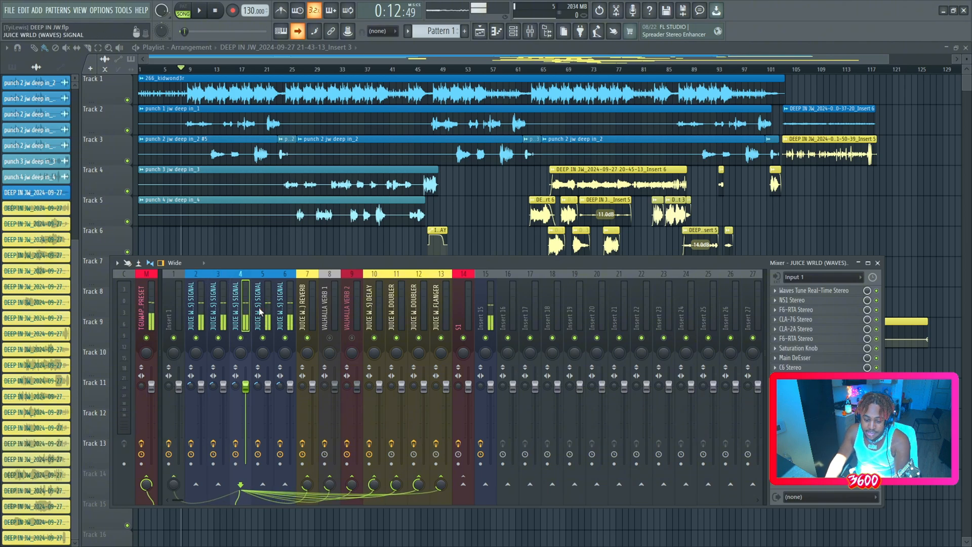
left_click(375, 306)
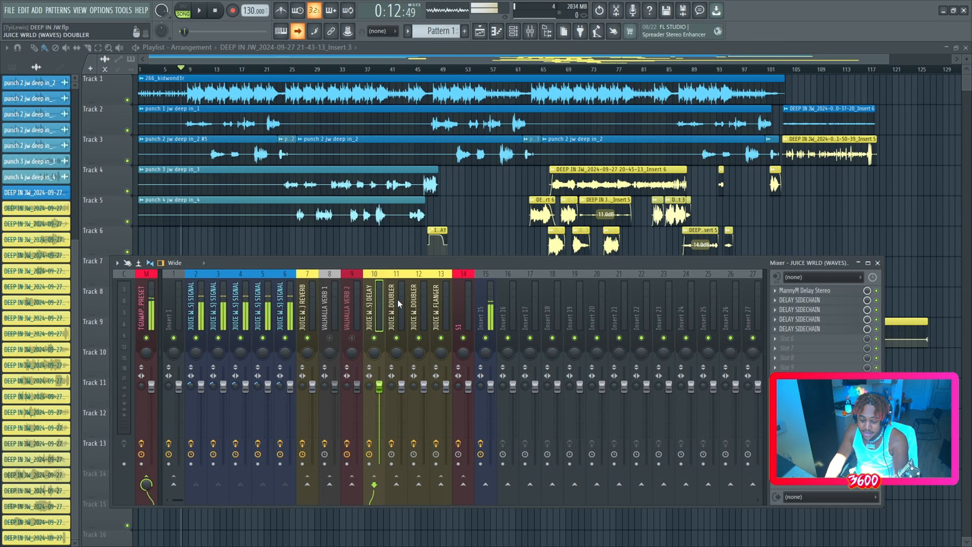
left_click(397, 301)
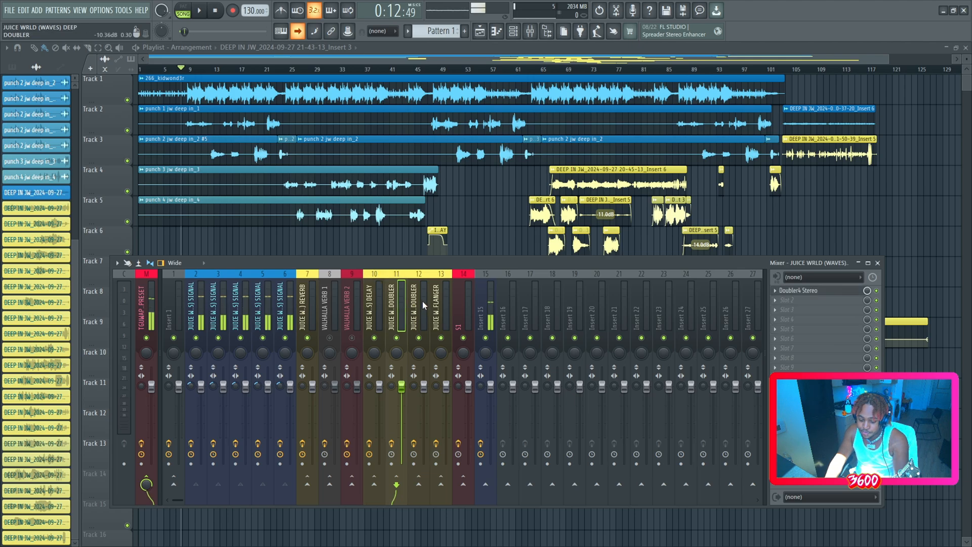
left_click(424, 302)
left_click(445, 305)
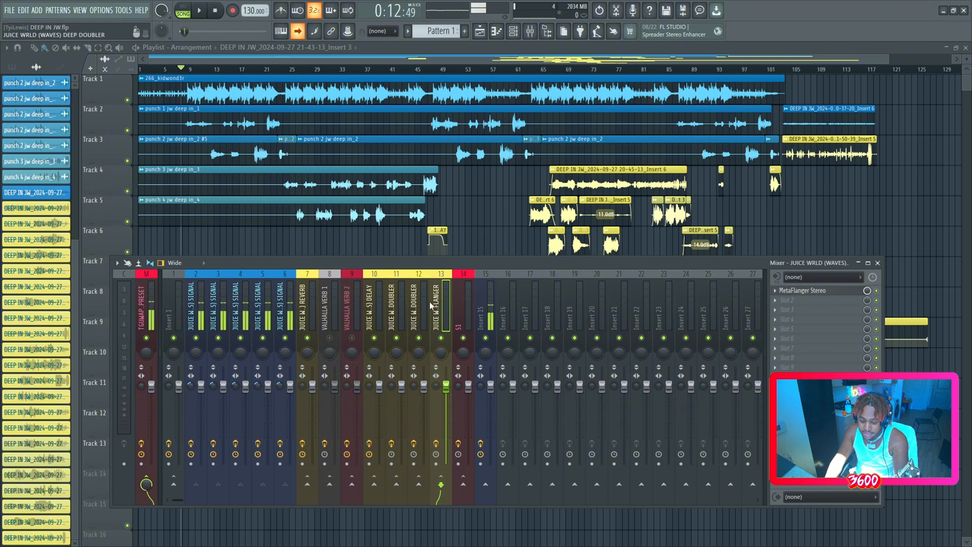
left_click(310, 297)
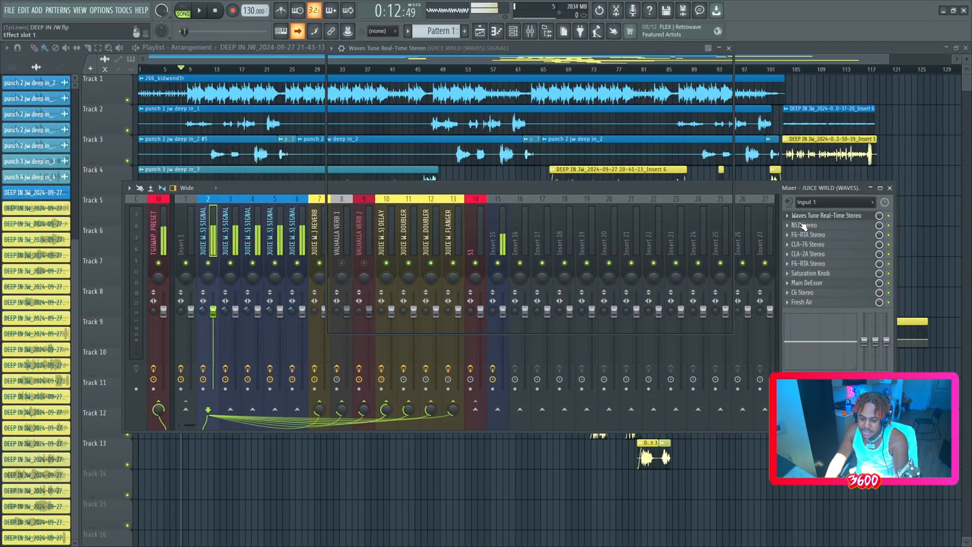
- Inspect the Waves Tune Real-Time and NS1 noise suppressor settings on the first vocal signal track
left_click(825, 215)
left_click_drag(488, 50, 415, 80)
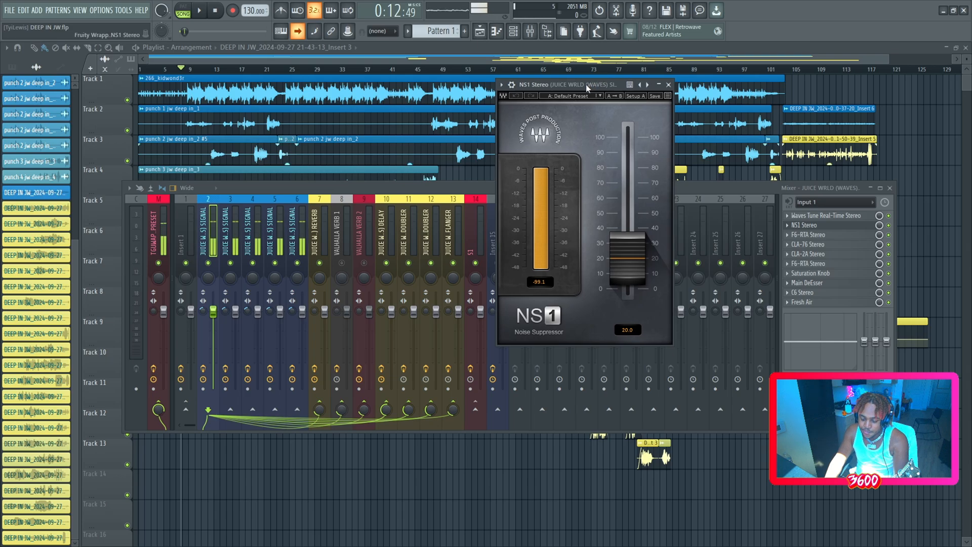
left_click_drag(587, 88, 222, 50)
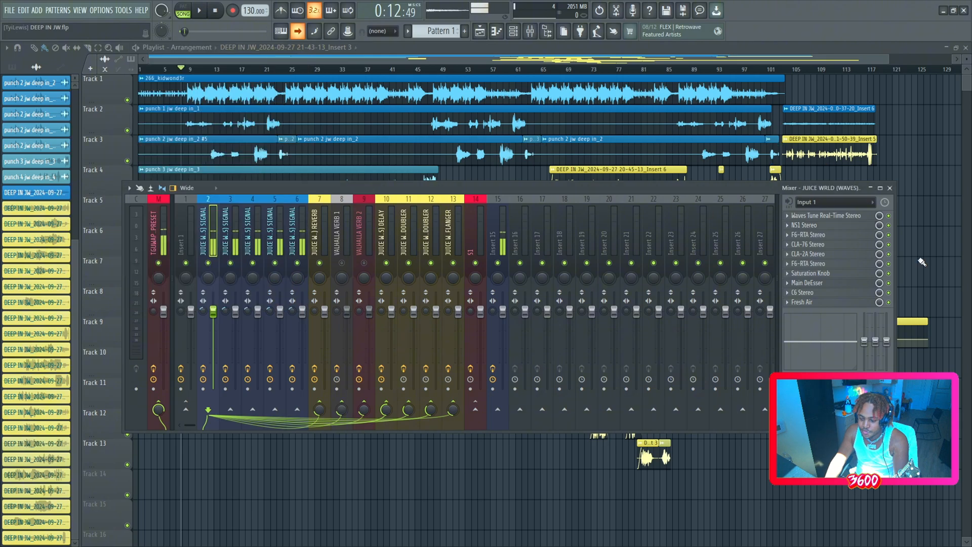
left_click(303, 47)
- Review the curve and band settings of the first F6-RTA equalizer on the vocal signal track
left_click(810, 235)
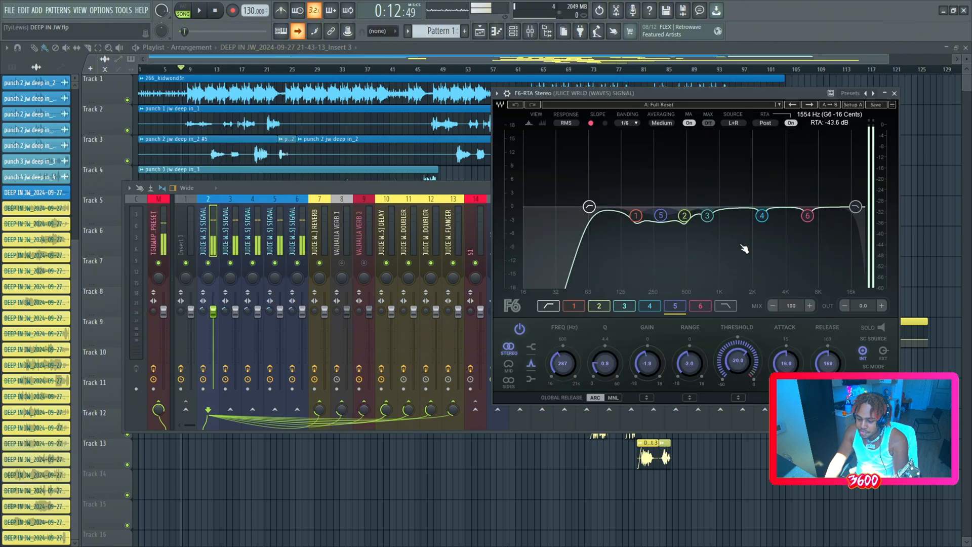
left_click_drag(773, 97, 397, 72)
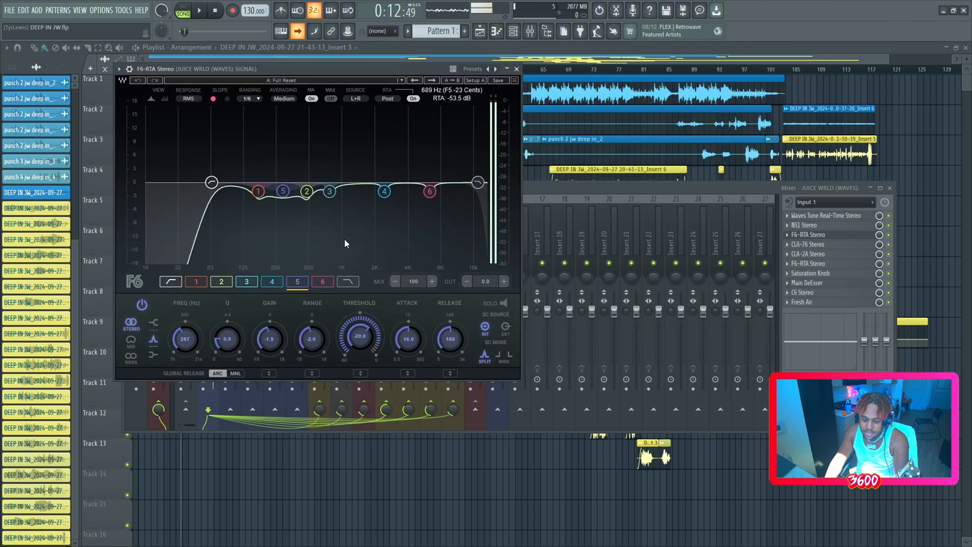
left_click(516, 69)
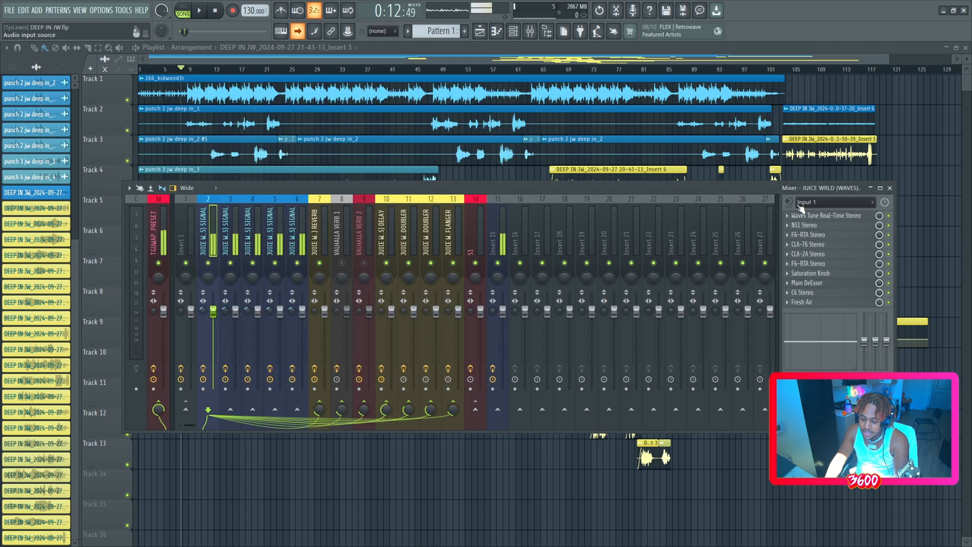
- Inspect the settings of the CLA-76 and CLA-2A compressors on the vocal signal track
left_click(830, 245)
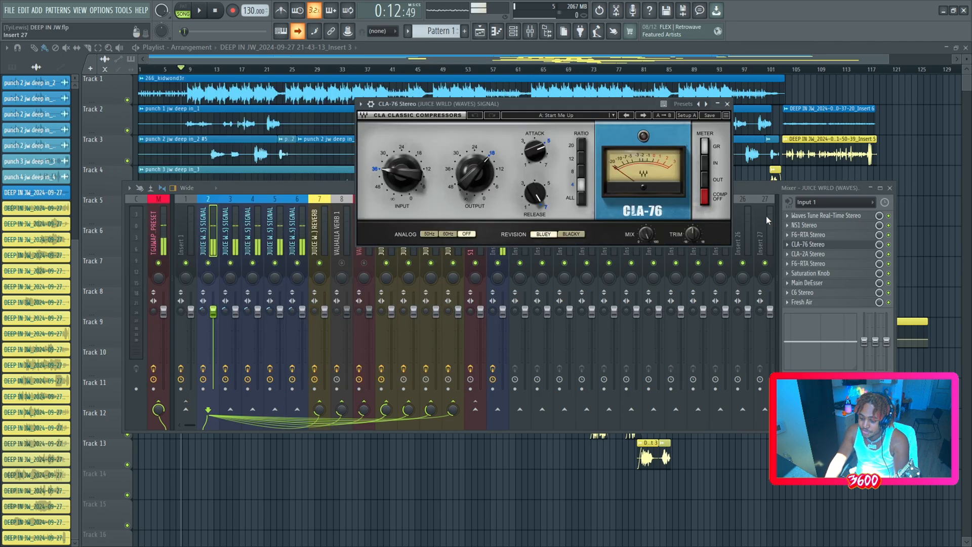
left_click_drag(557, 102, 392, 83)
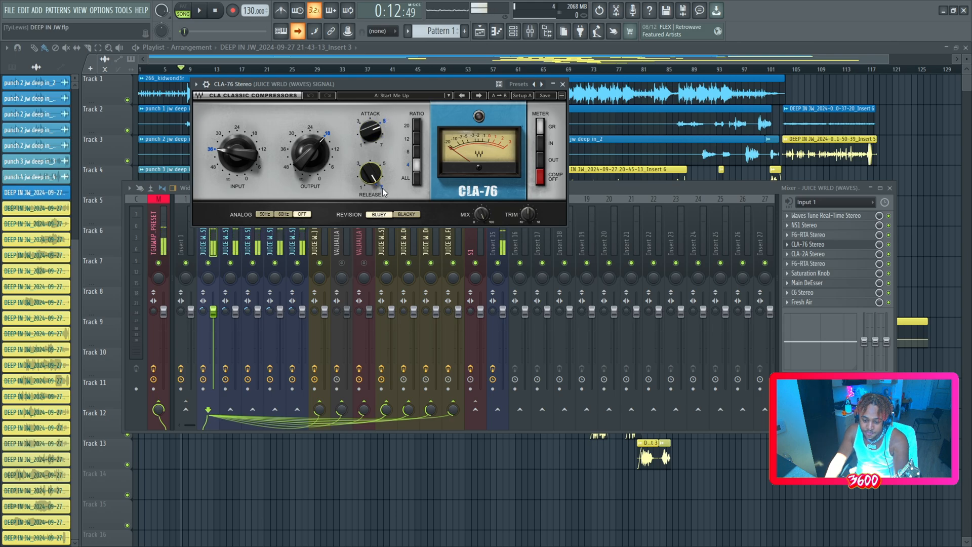
left_click(563, 84)
left_click(810, 255)
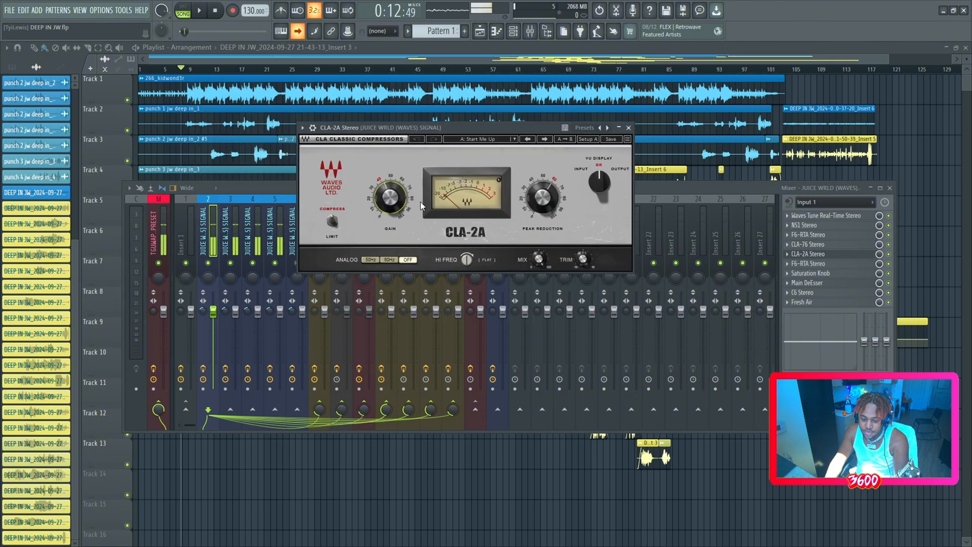
left_click(537, 198)
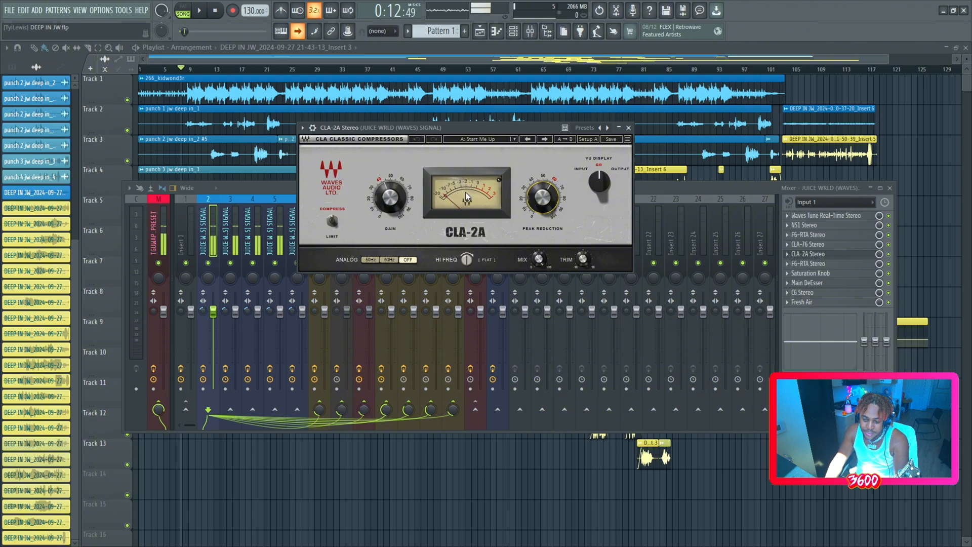
left_click(620, 129)
- Review the second F6-RTA equalizer and the Saturation Knob settings on the vocal signal track
left_click(808, 264)
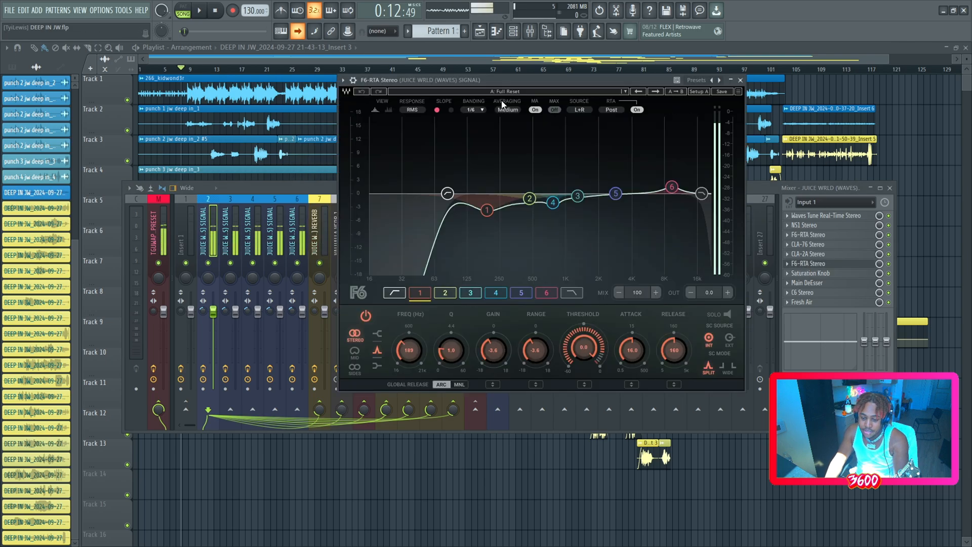
left_click_drag(515, 81, 406, 73)
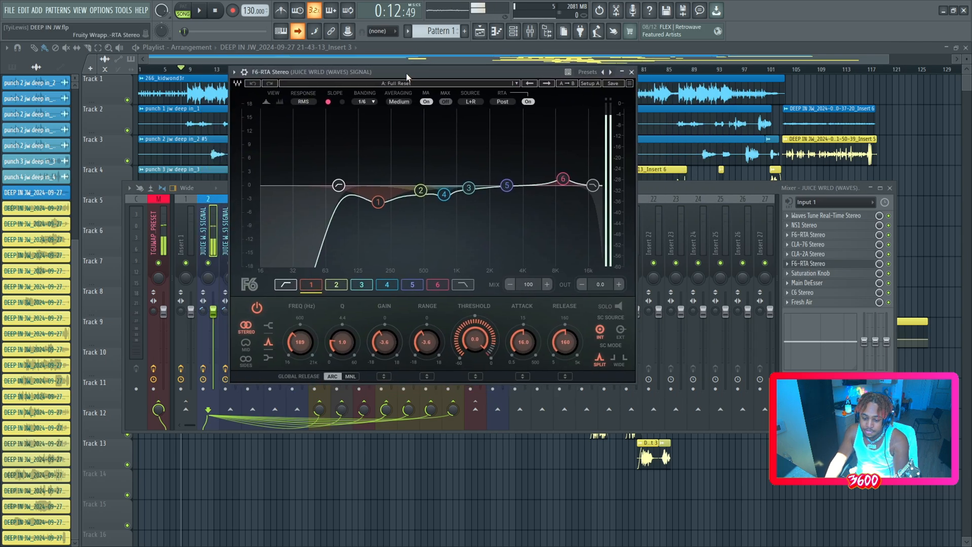
left_click(631, 73)
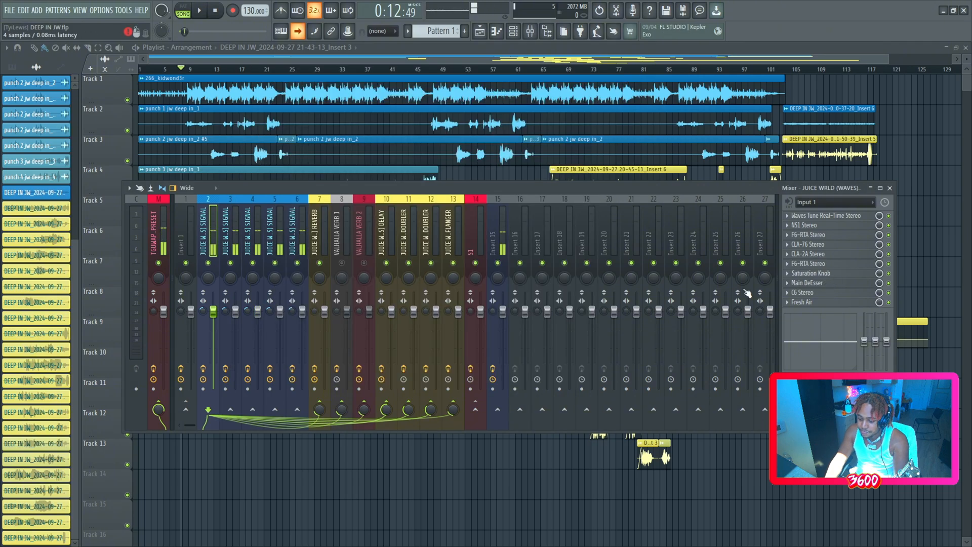
left_click(817, 273)
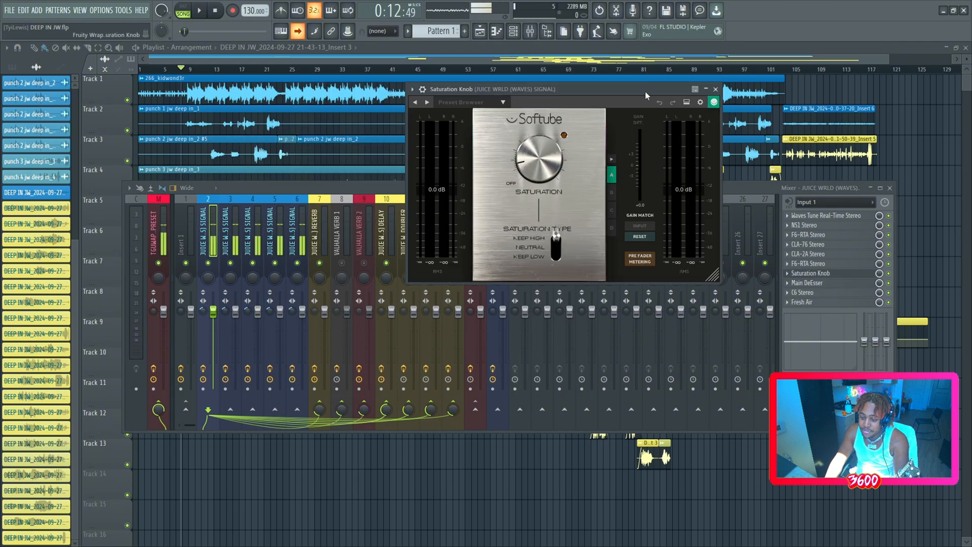
left_click_drag(645, 91, 570, 71)
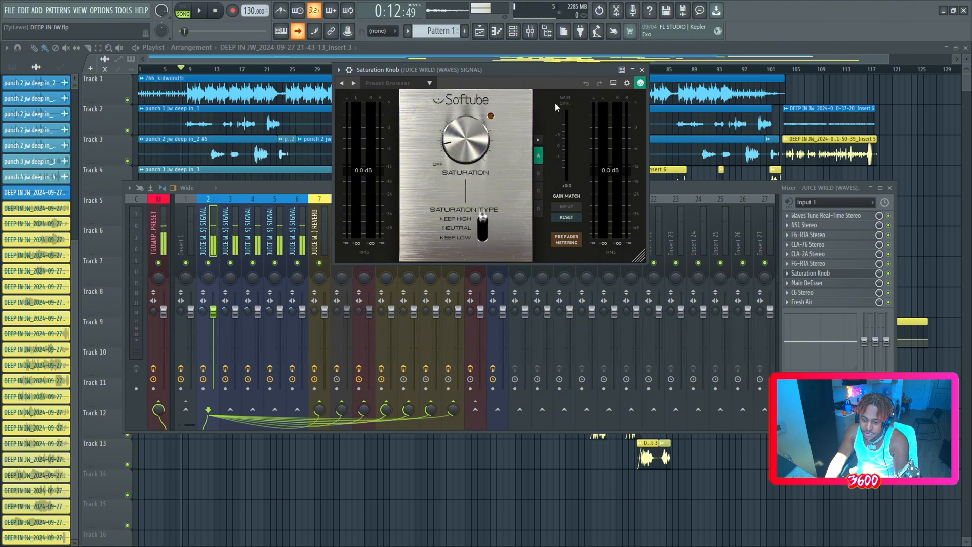
left_click(643, 70)
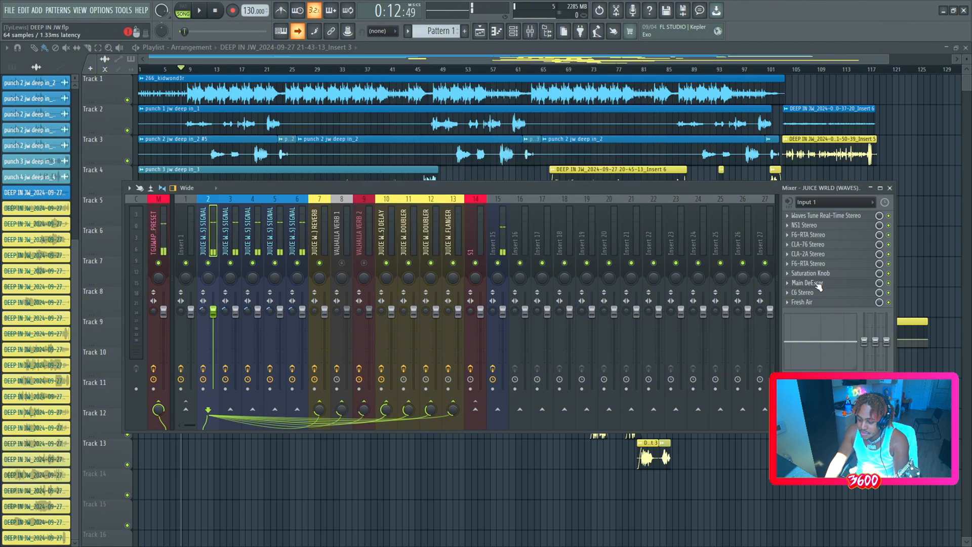
- Inspect the Main DeEsser and C6 multiband compressor settings on the vocal signal track
left_click_drag(284, 162, 501, 78)
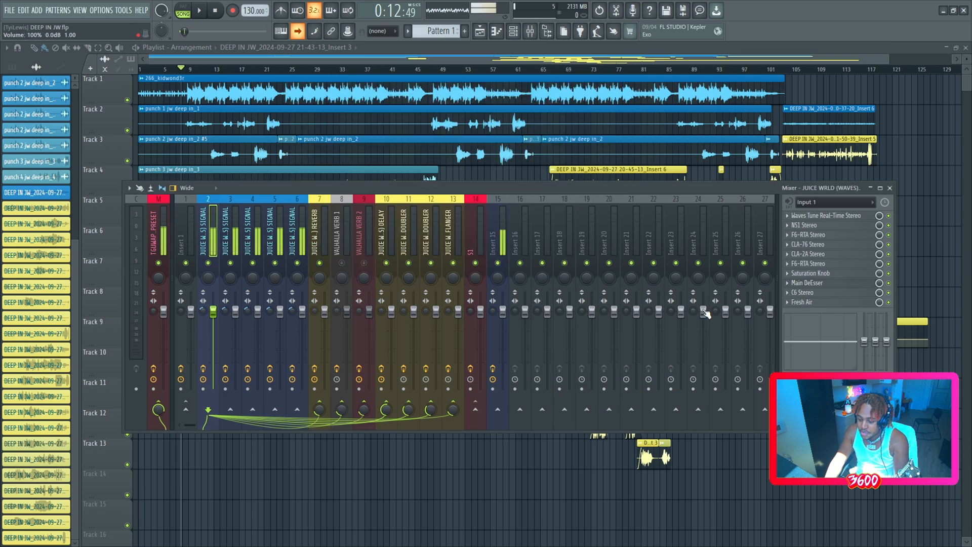
left_click(604, 77)
left_click(802, 292)
left_click_drag(506, 112, 357, 89)
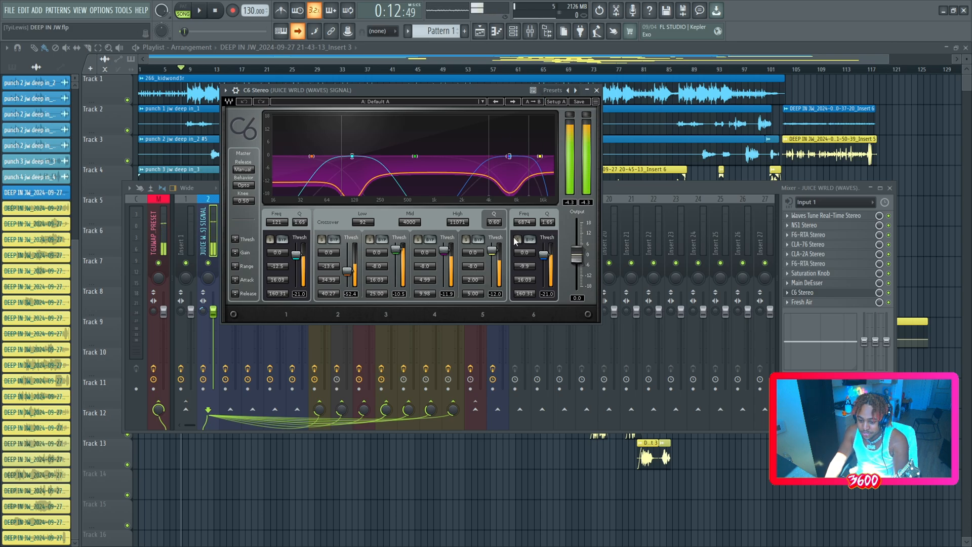
left_click(596, 90)
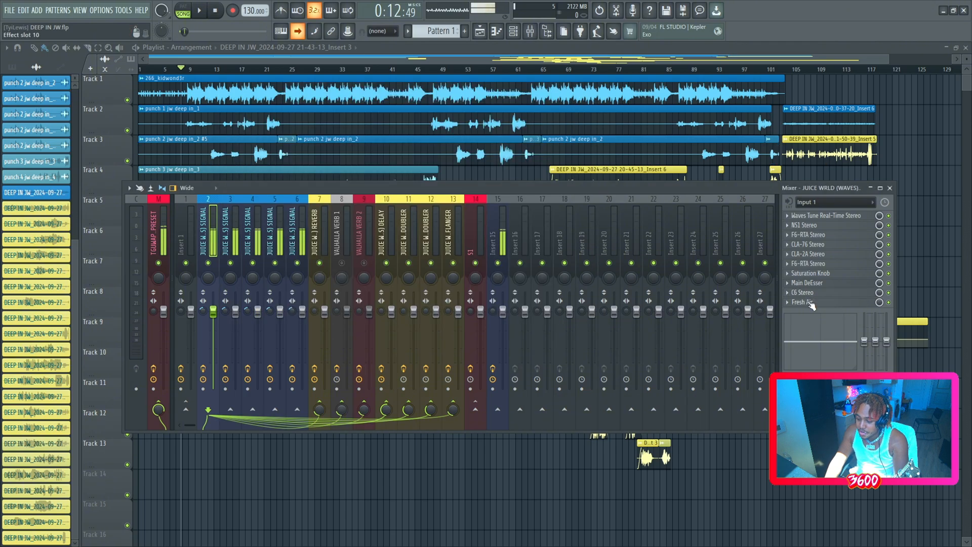
- Check the Mid Air and high-end settings of the Fresh Air plugin on the vocal signal track
left_click(810, 302)
left_click_drag(452, 173, 566, 81)
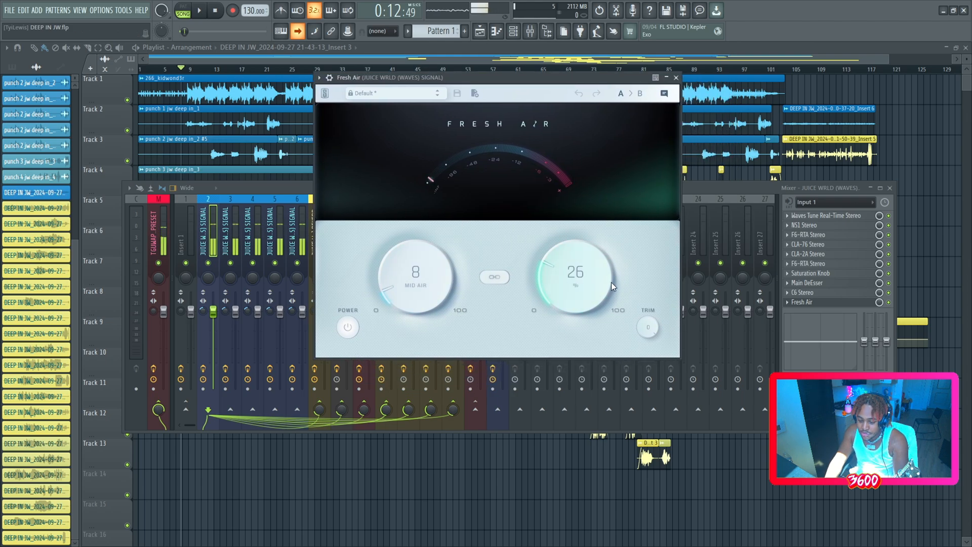
left_click(676, 77)
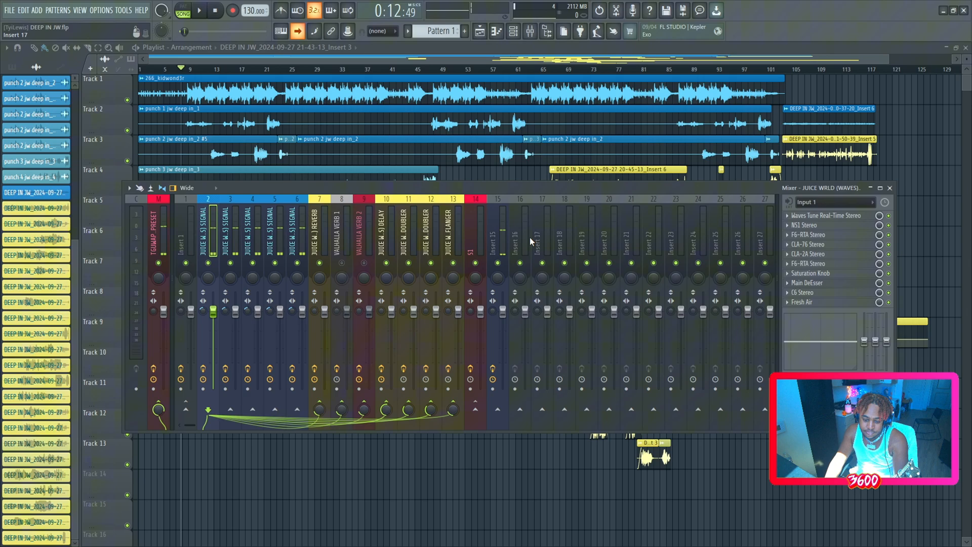
- View the MannyM Reverb on the reverb track and the effect chains of the VALHALLA VERB 1 and VALHALLA VERB 2 tracks
left_click(323, 224)
left_click(823, 217)
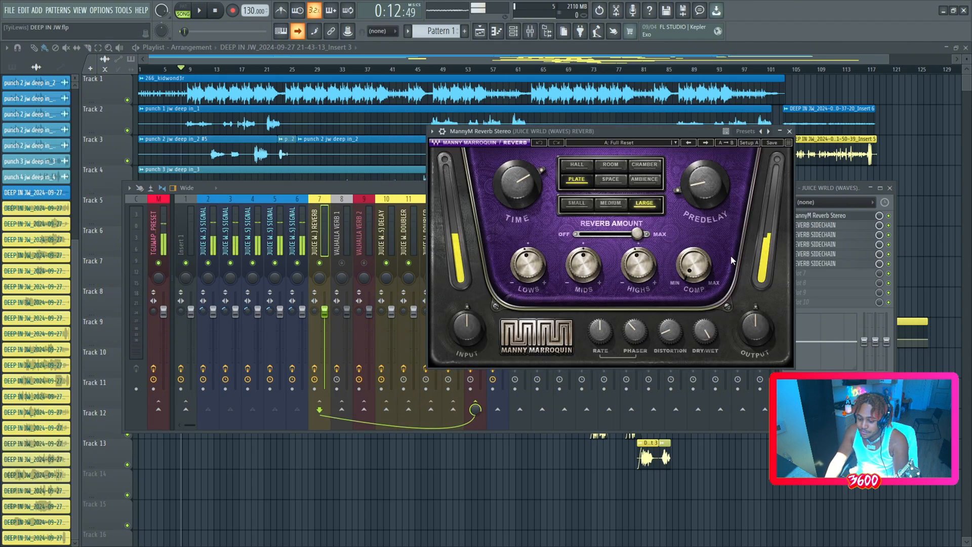
left_click_drag(559, 133, 592, 141)
left_click(348, 227)
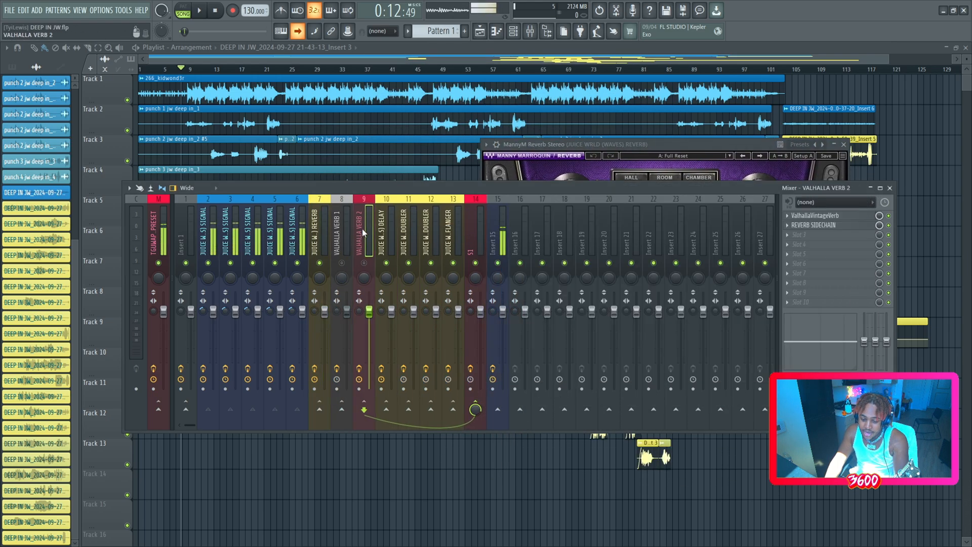
left_click(361, 229)
left_click(339, 229)
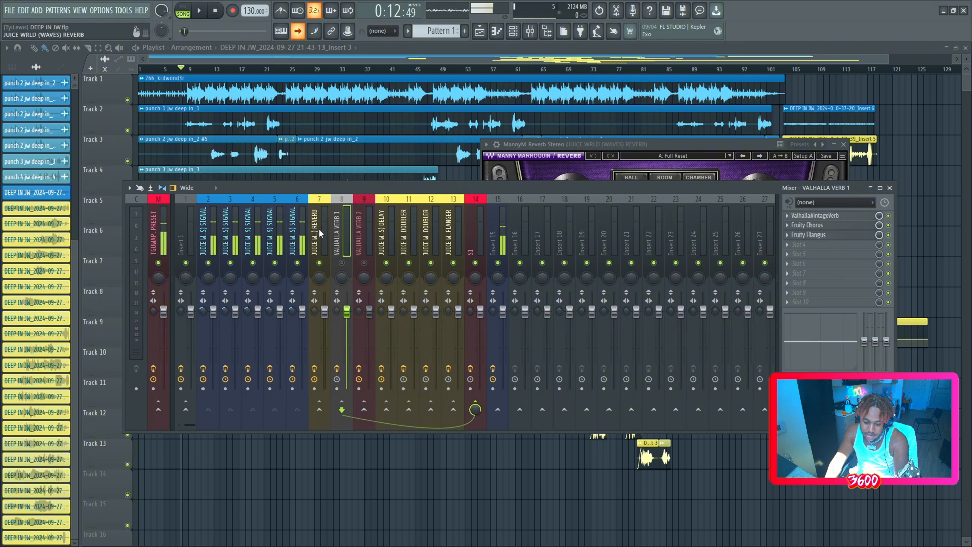
- Reopen the MannyM Reverb on the reverb track and examine its reverb type, size, amount and tone settings
left_click(319, 229)
left_click(818, 215)
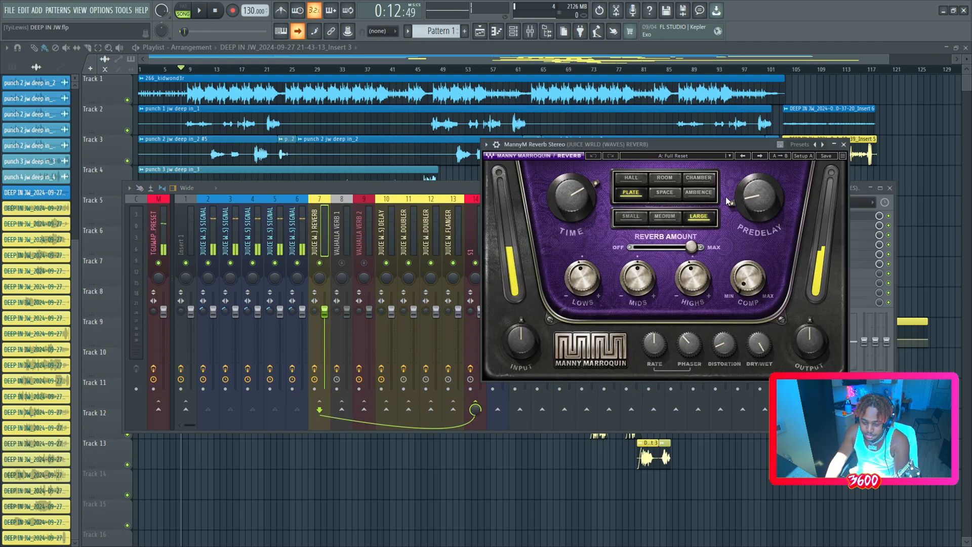
left_click_drag(685, 155, 518, 79)
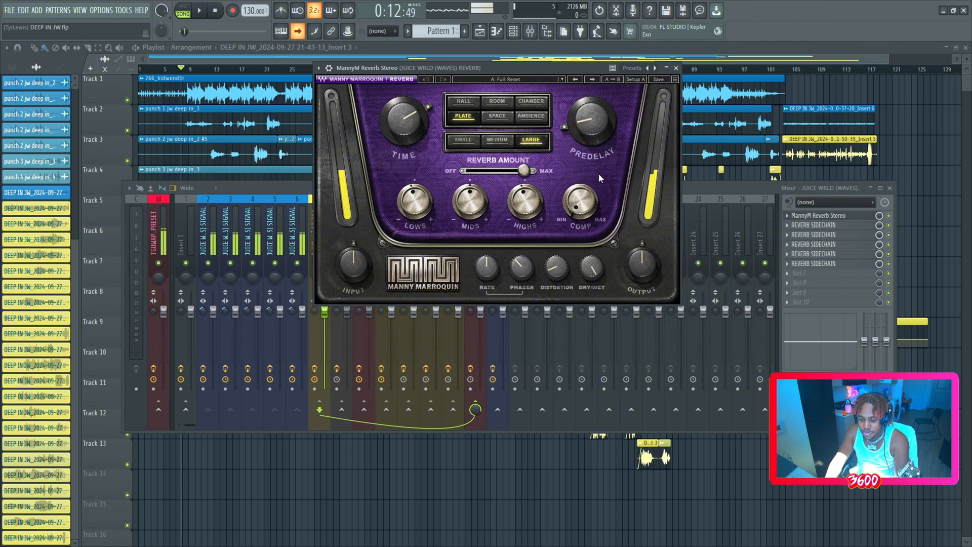
mouse_move(593, 70)
left_mouse_down()
mouse_move(590, 99)
mouse_move(589, 75)
left_mouse_up()
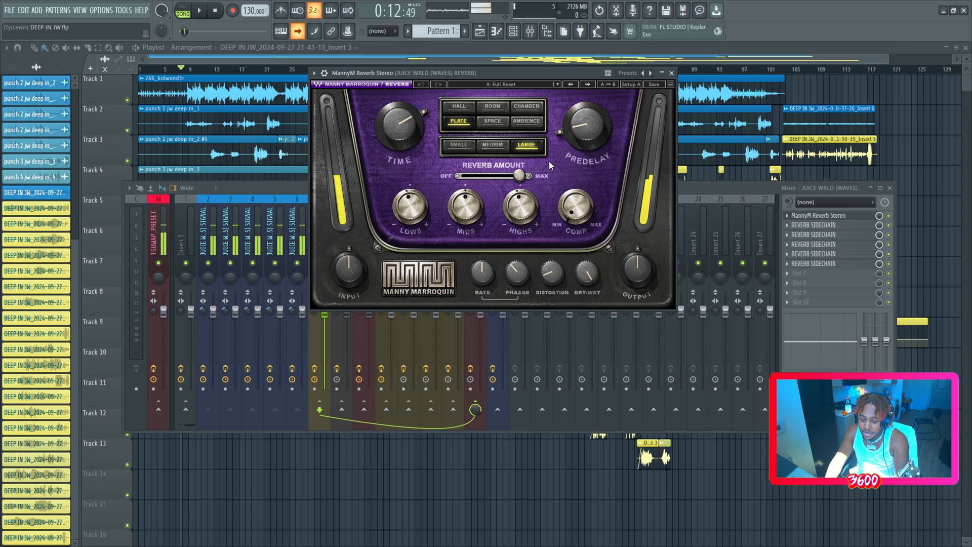
left_click_drag(565, 73, 445, 107)
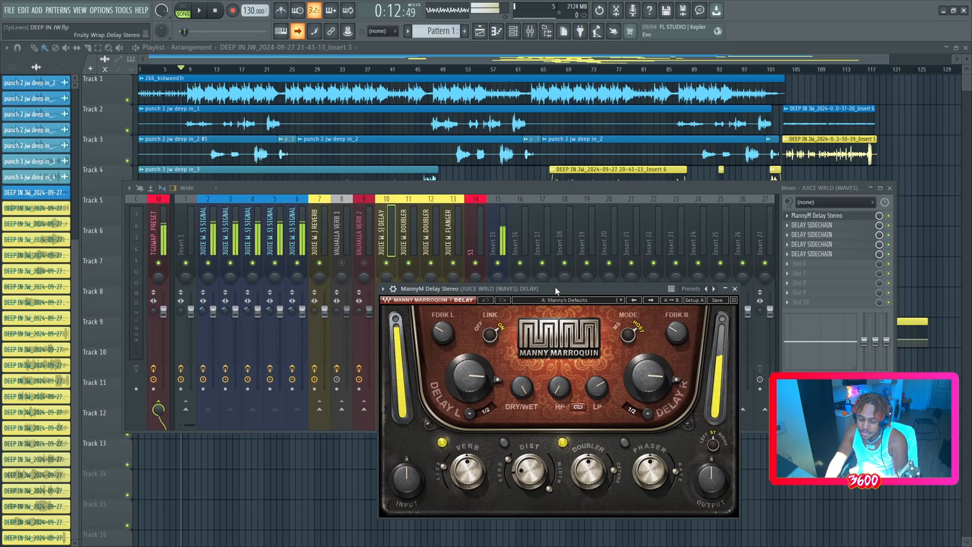
- Examine the MannyM Delay's timing, filter and modulation settings on the delay track, then close the plugin
left_click_drag(555, 287, 367, 64)
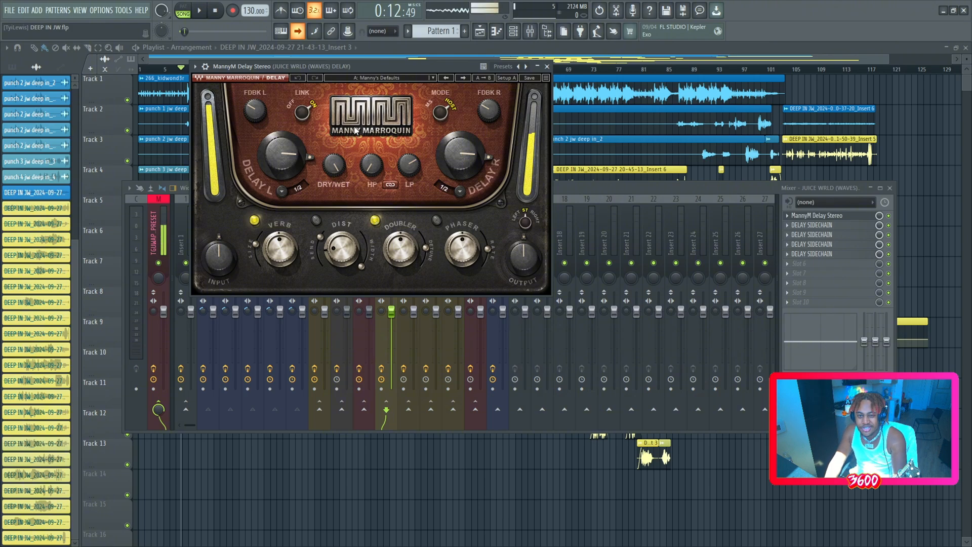
left_click_drag(445, 65, 488, 61)
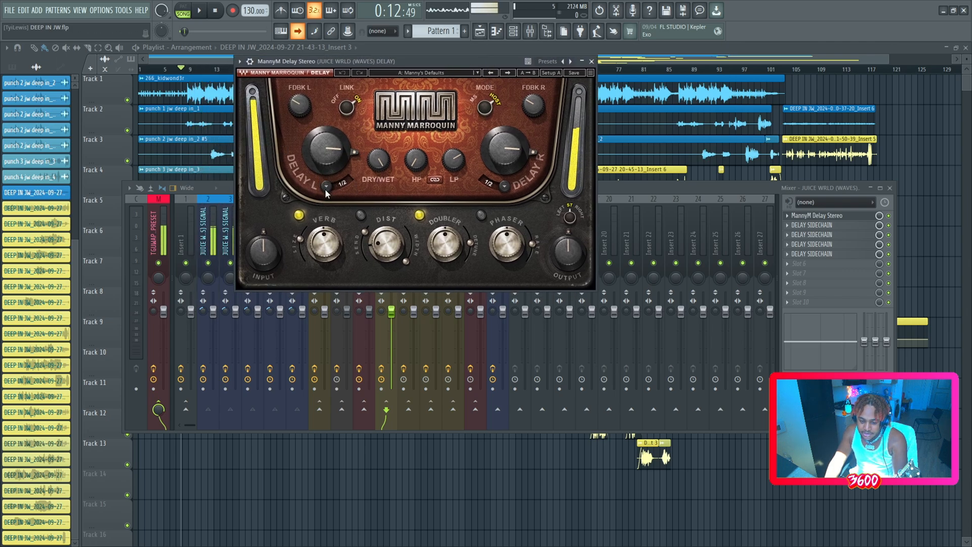
left_click(591, 62)
- Check the doubler track's effect chain and inspect the Doubler2 voice settings on the deep doubler track
left_click(410, 218)
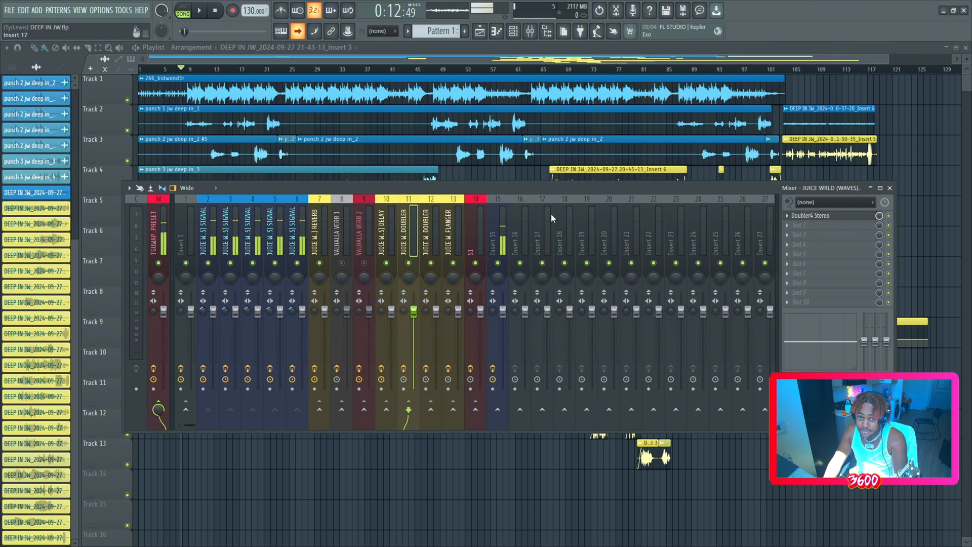
left_click(429, 234)
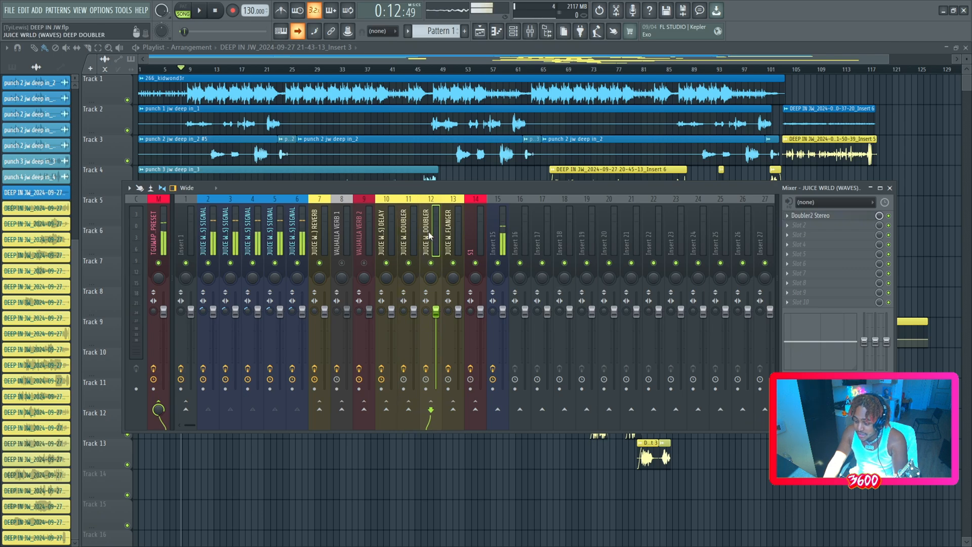
left_click(810, 215)
left_click_drag(338, 52, 539, 68)
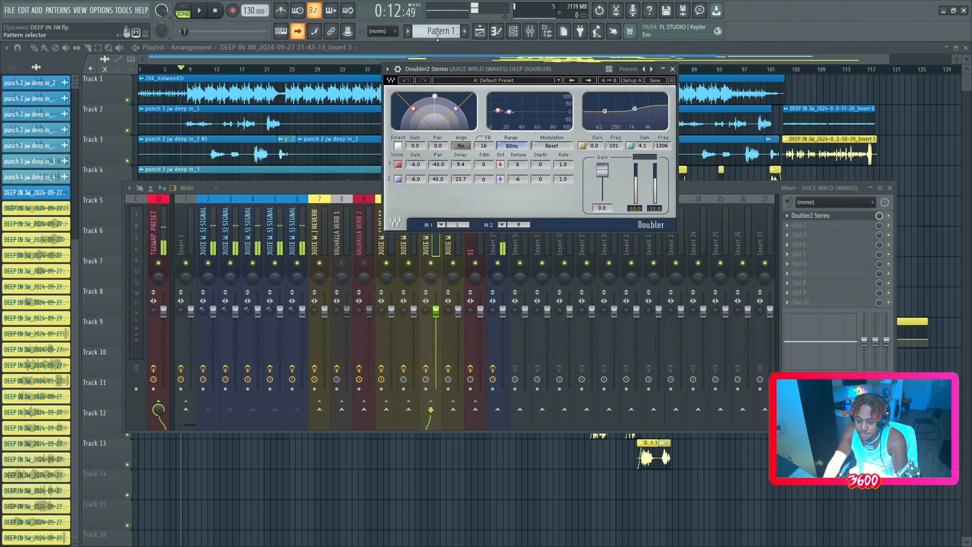
left_click_drag(497, 69, 446, 72)
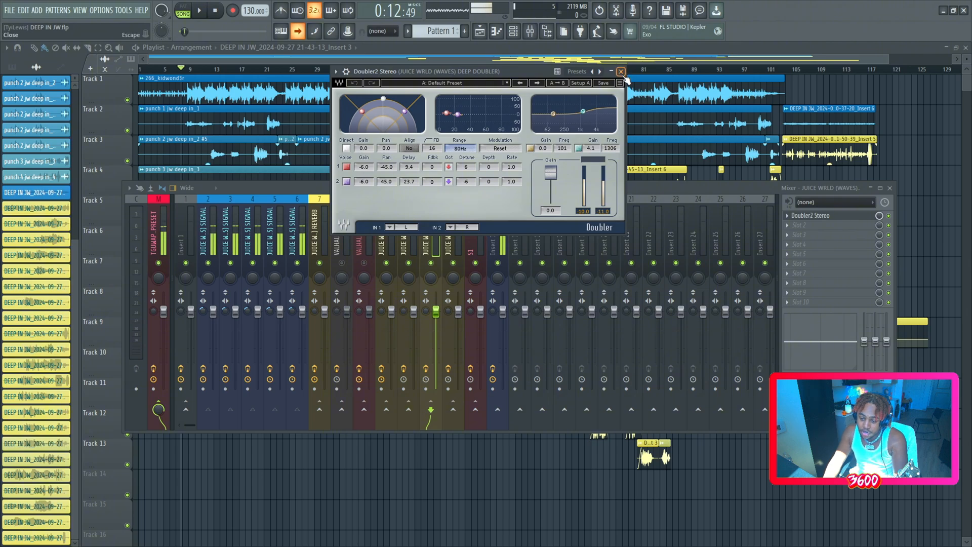
left_click(620, 72)
- View the flanger track's effect chain and move the mixer window higher over the playlist
left_click(454, 230)
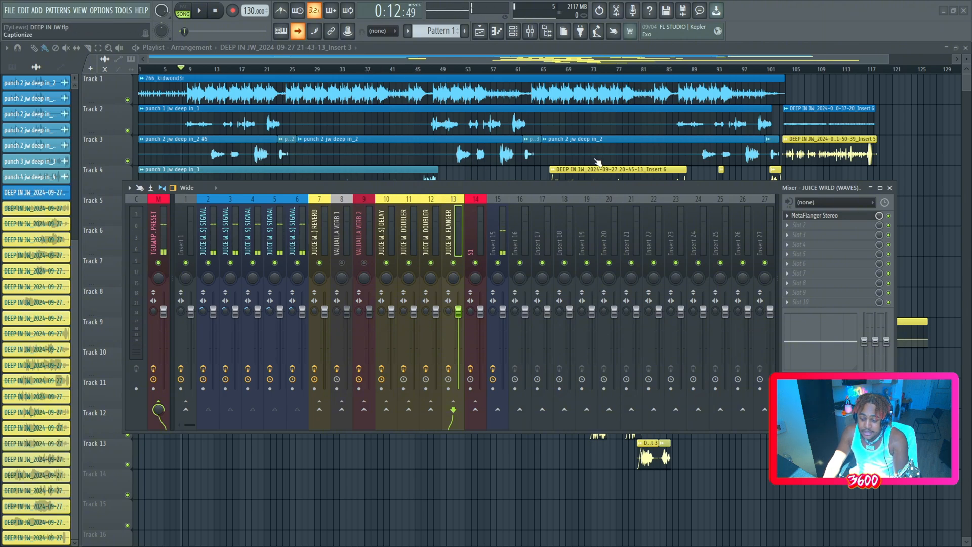
left_click_drag(554, 187, 569, 141)
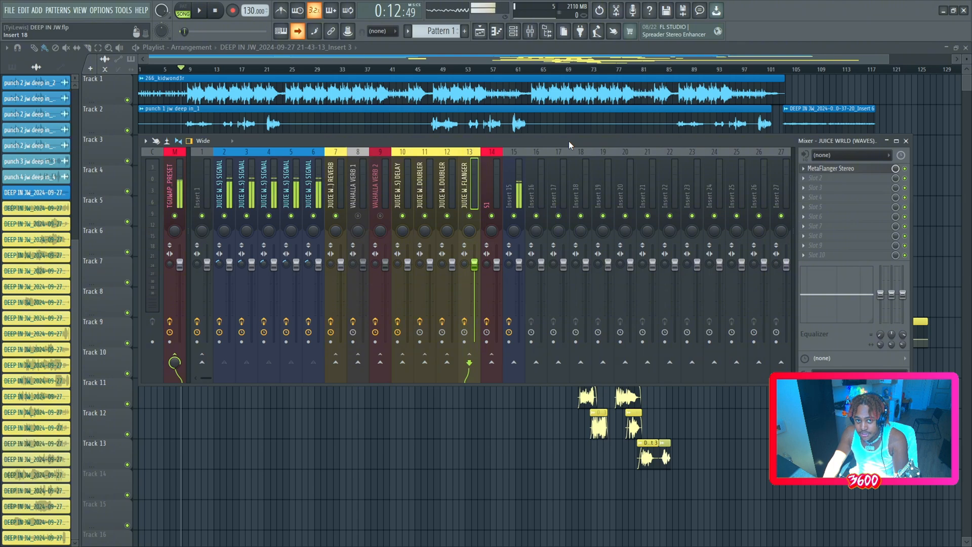